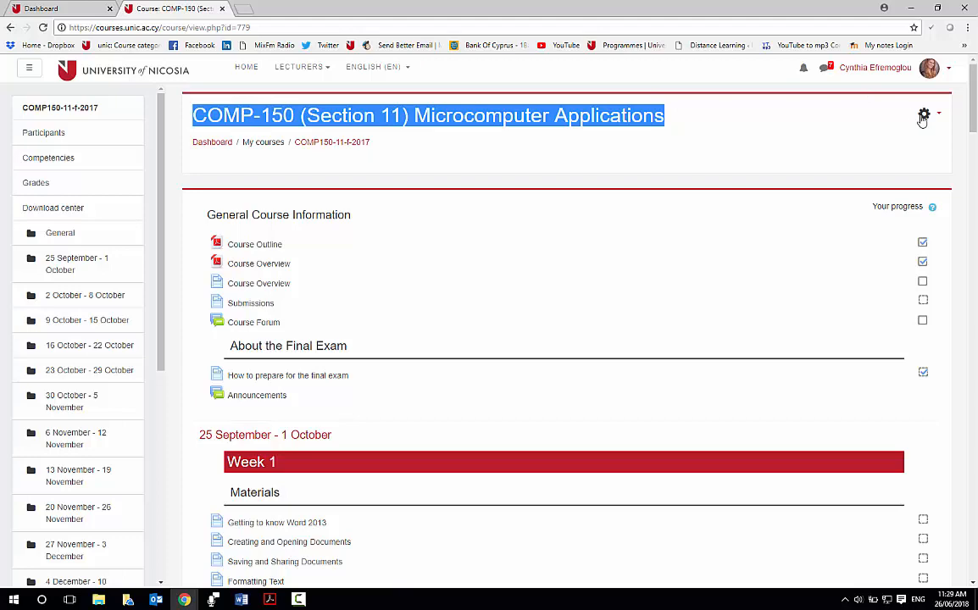
- Turn on course editing and start adding a File resource to the 25 September - 1 October section
left_click(924, 115)
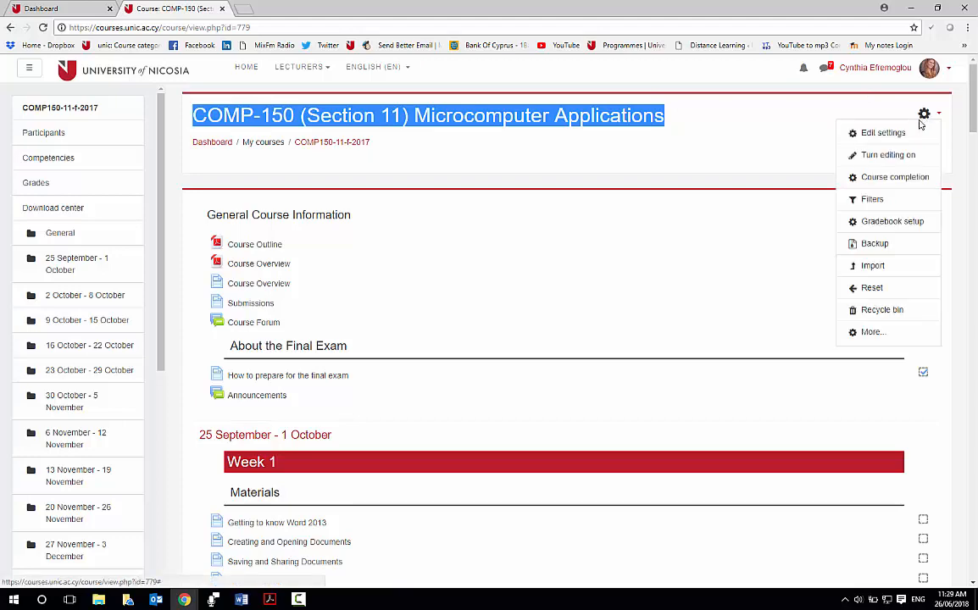
left_click(895, 158)
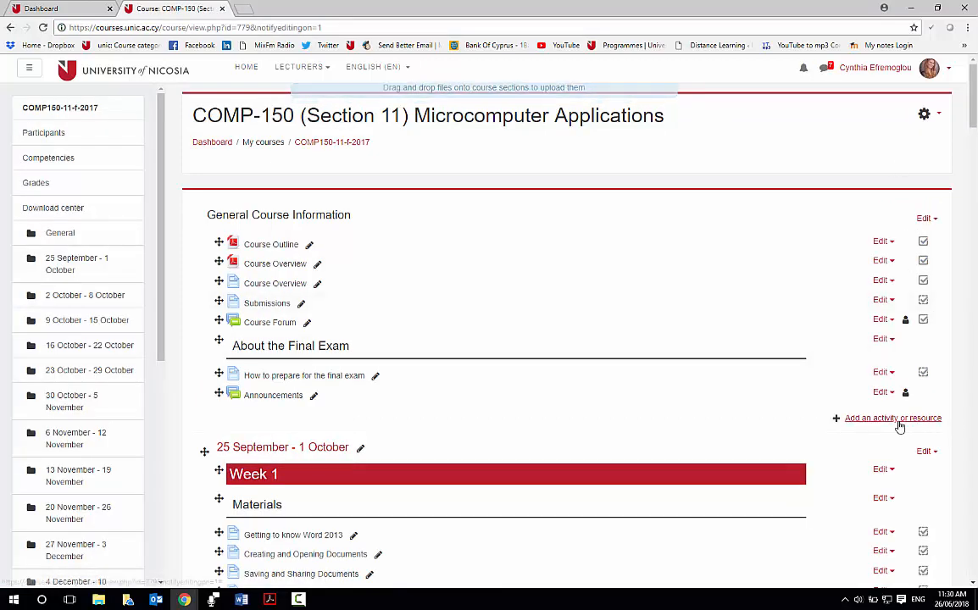
scroll(898, 432, "down", 3)
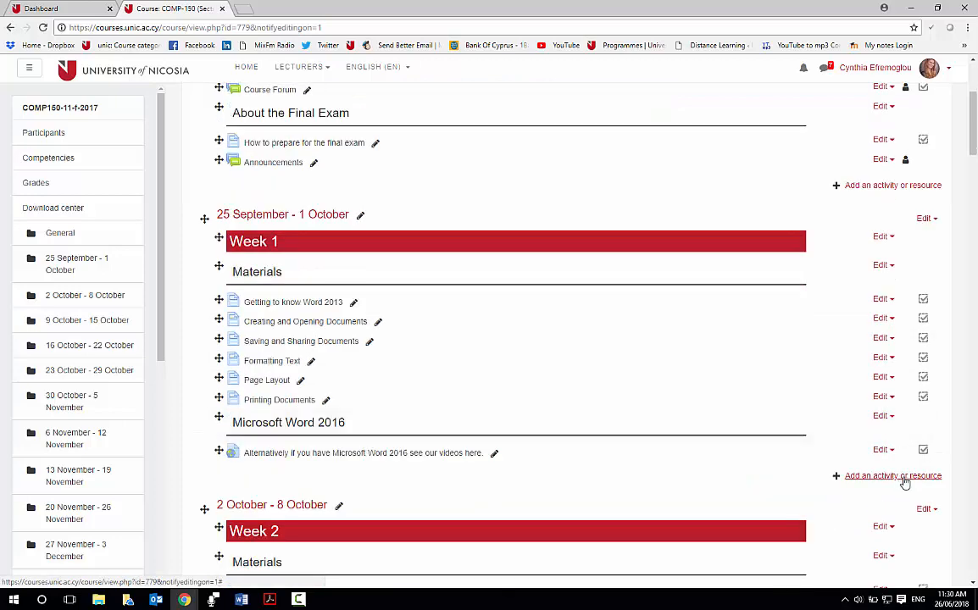
left_click(905, 477)
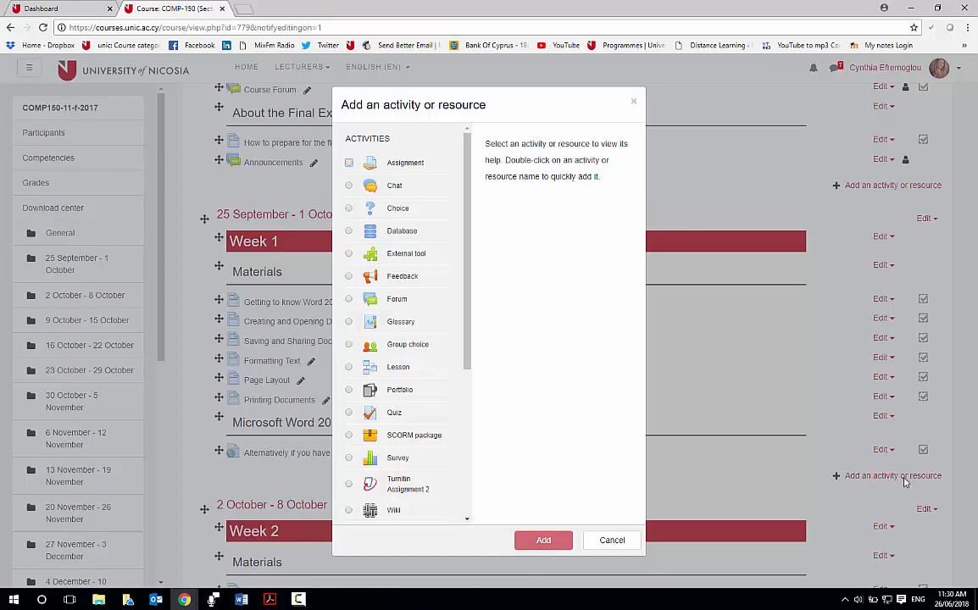
scroll(421, 371, "down", 3)
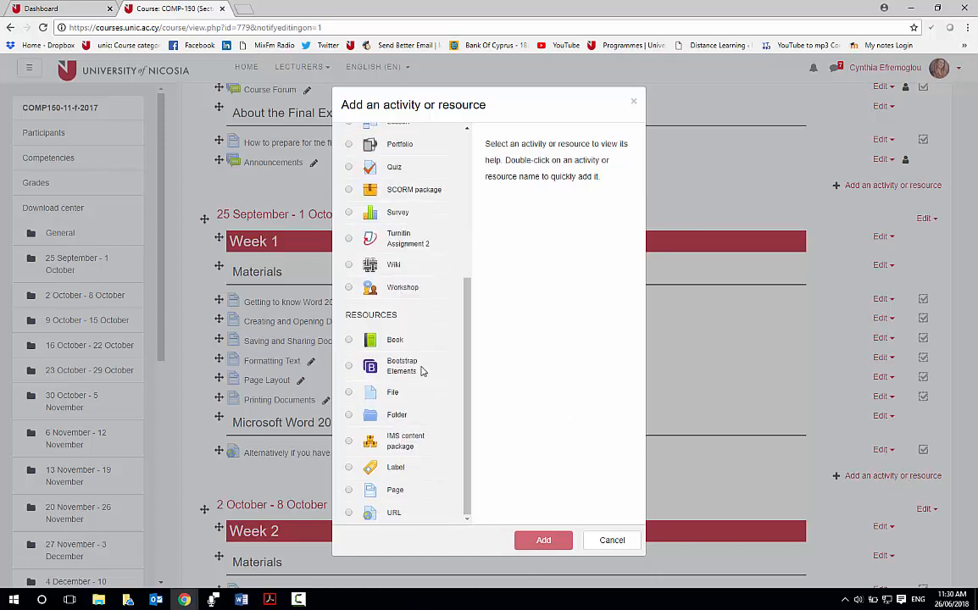
left_click(348, 394)
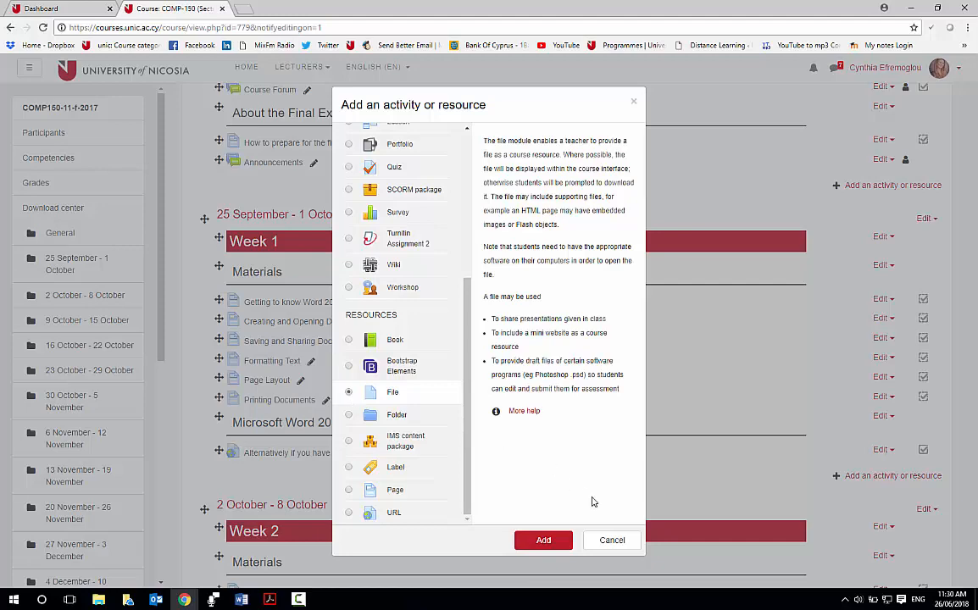
left_click(544, 542)
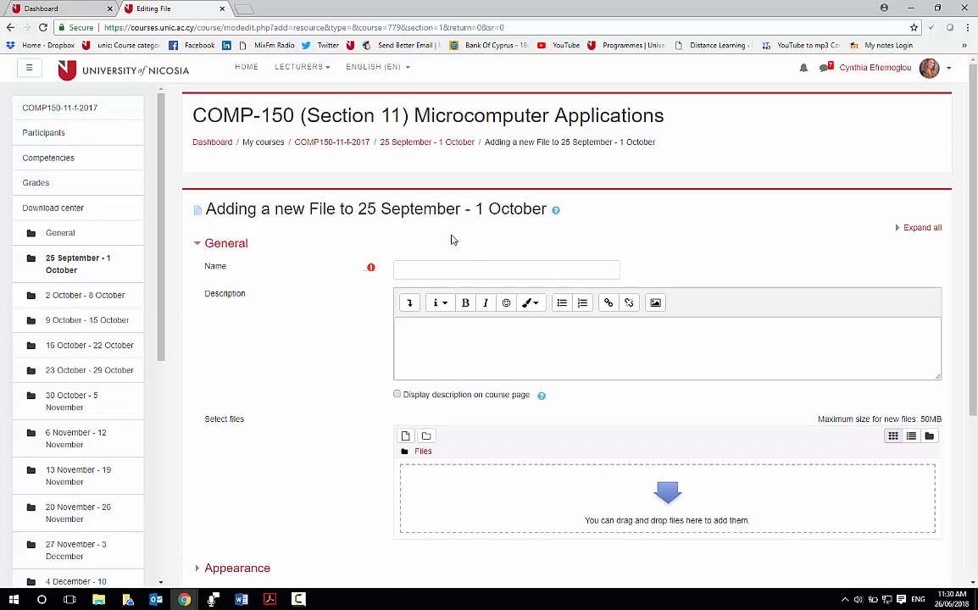
- Enter "test" as both the name and the description of the new file resource
left_click(452, 268)
type("test")
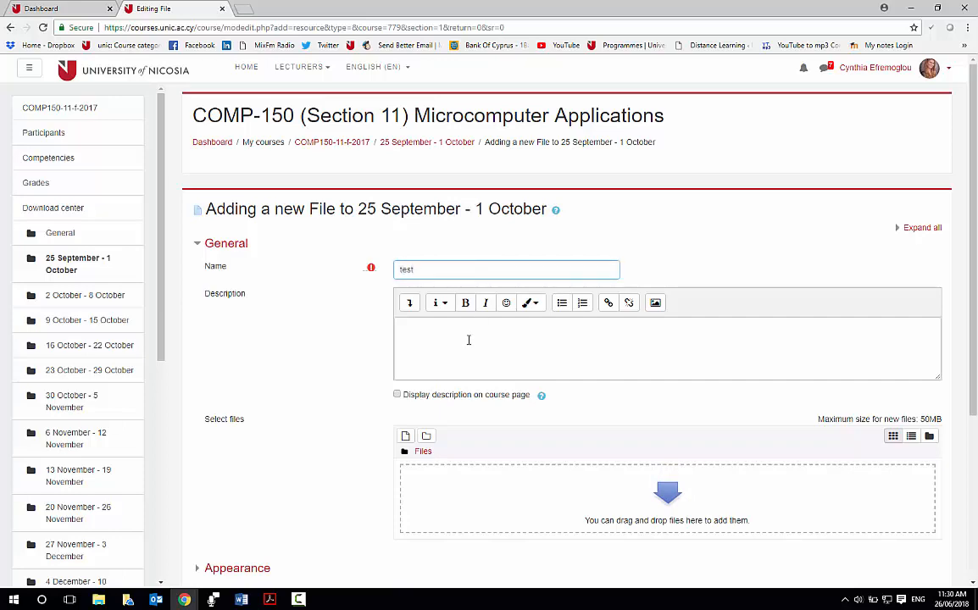
left_click_drag(353, 271, 376, 318)
left_click(436, 338)
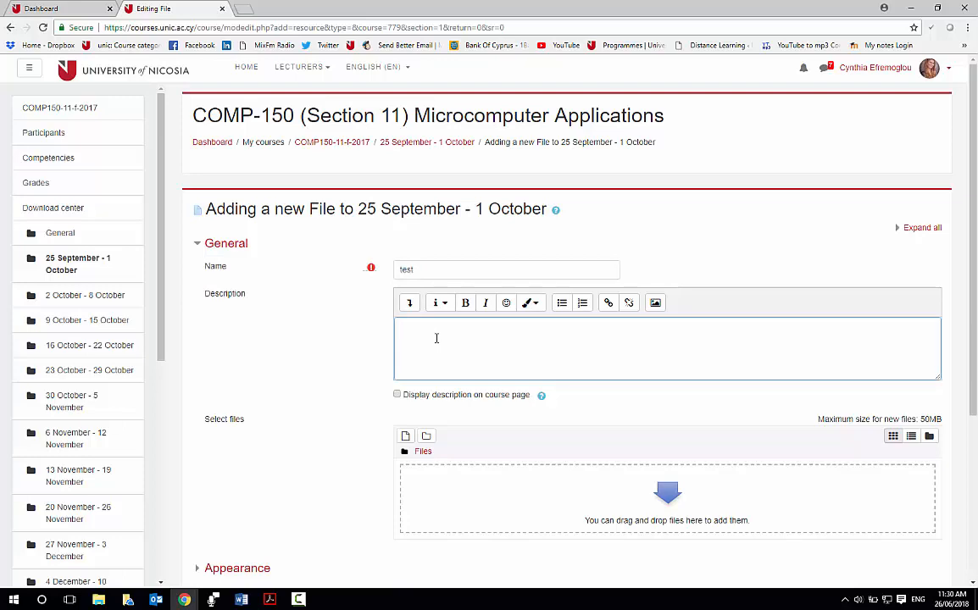
type("test")
- Upload the [English]HowTo PDF from the desktop to the resource's selected files
scroll(452, 338, "down", 1)
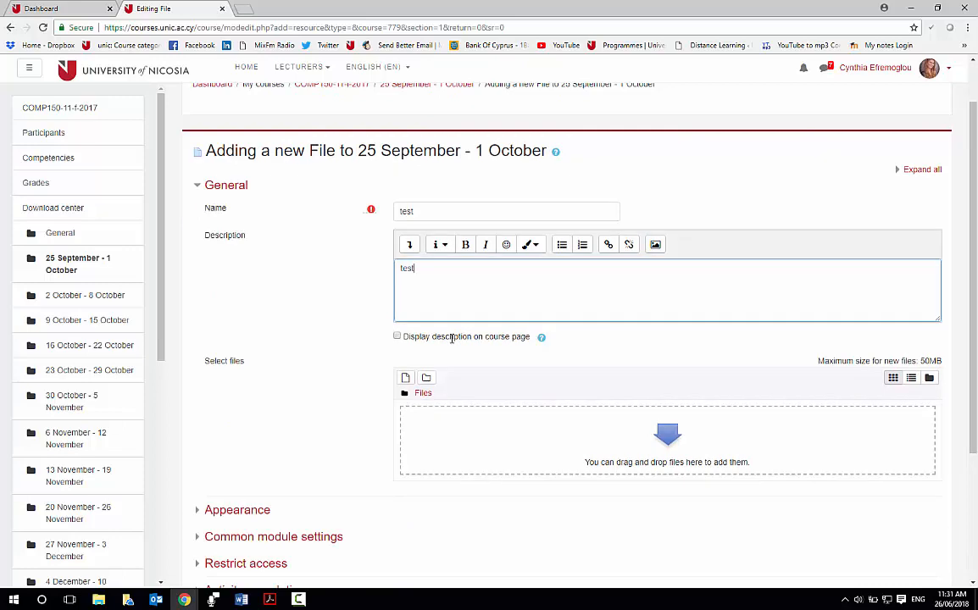
left_click(405, 378)
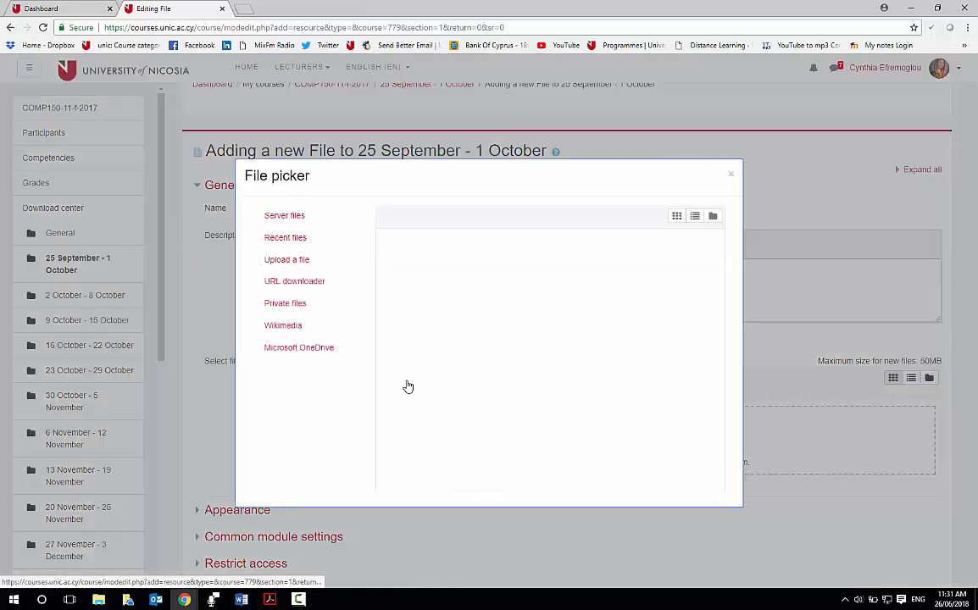
left_click(411, 292)
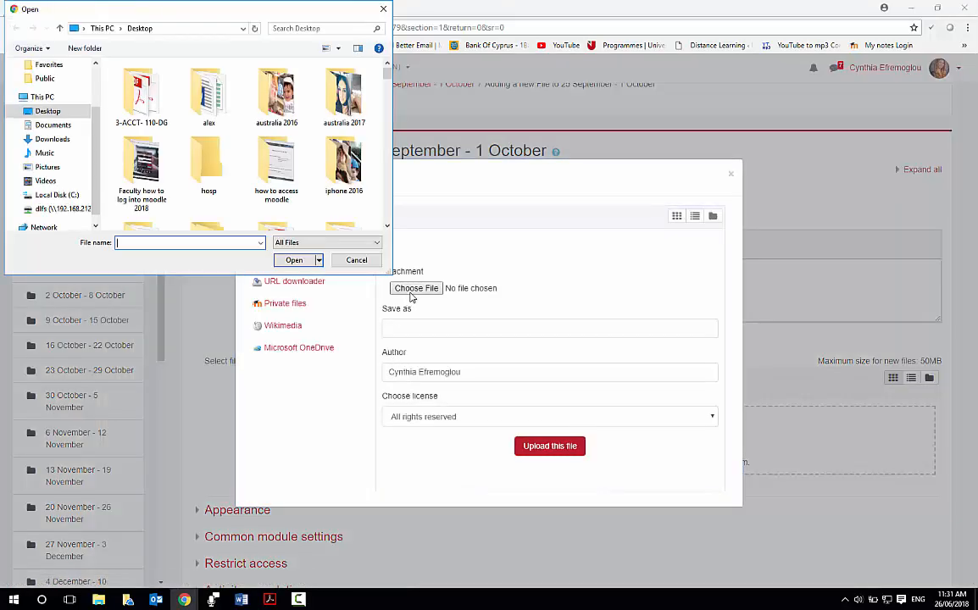
scroll(161, 159, "down", 5)
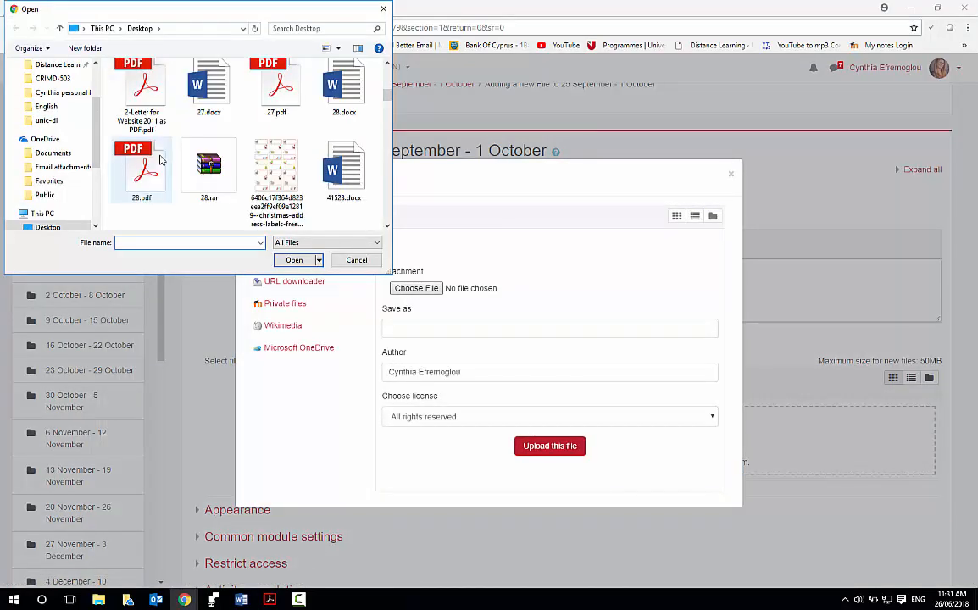
scroll(161, 160, "up", 3)
double_click(214, 93)
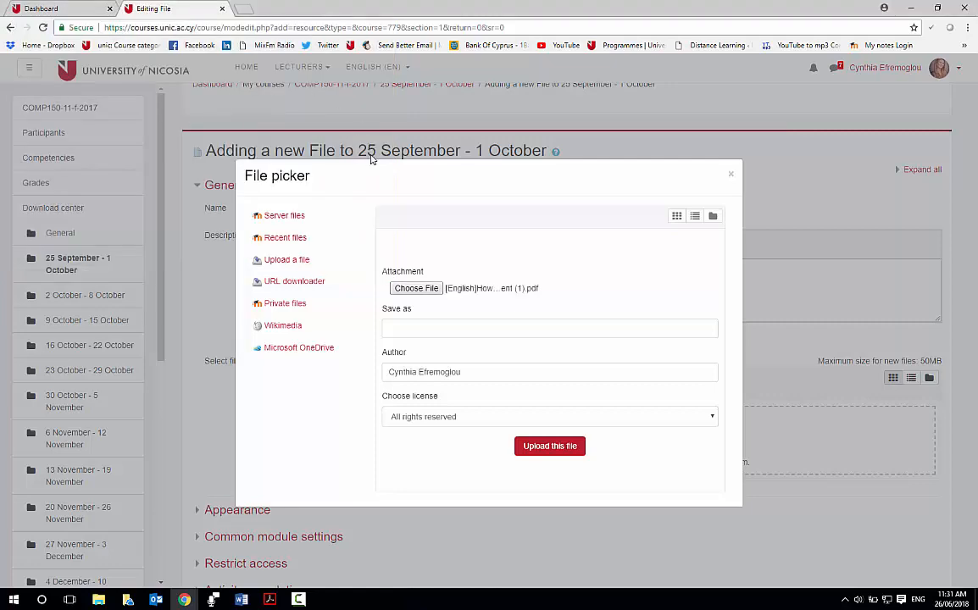
left_click(551, 447)
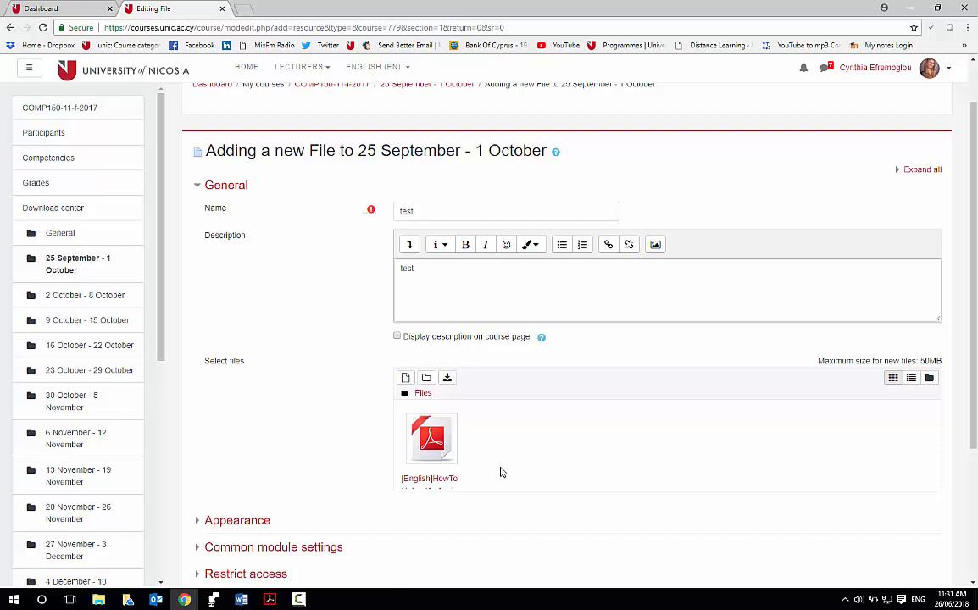
- Expand the common module settings and review the availability options, leaving Show on course page selected
scroll(500, 472, "down", 1)
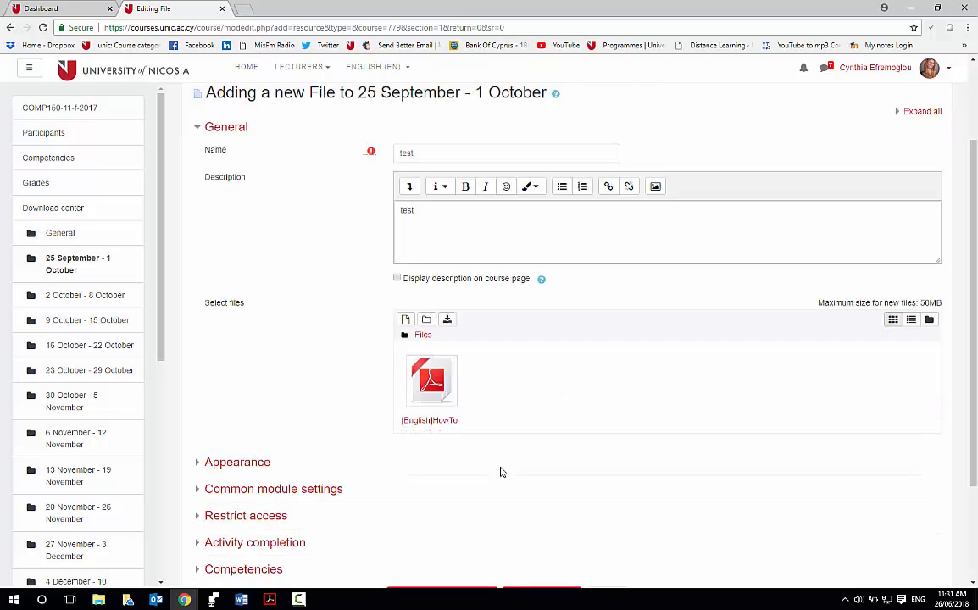
scroll(500, 472, "down", 1)
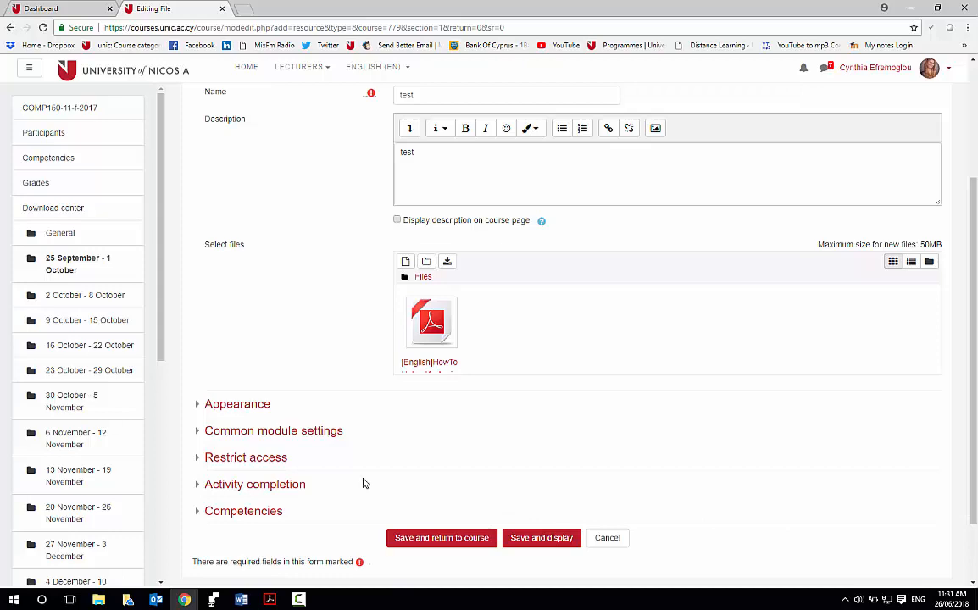
left_click(194, 433)
left_click(571, 459)
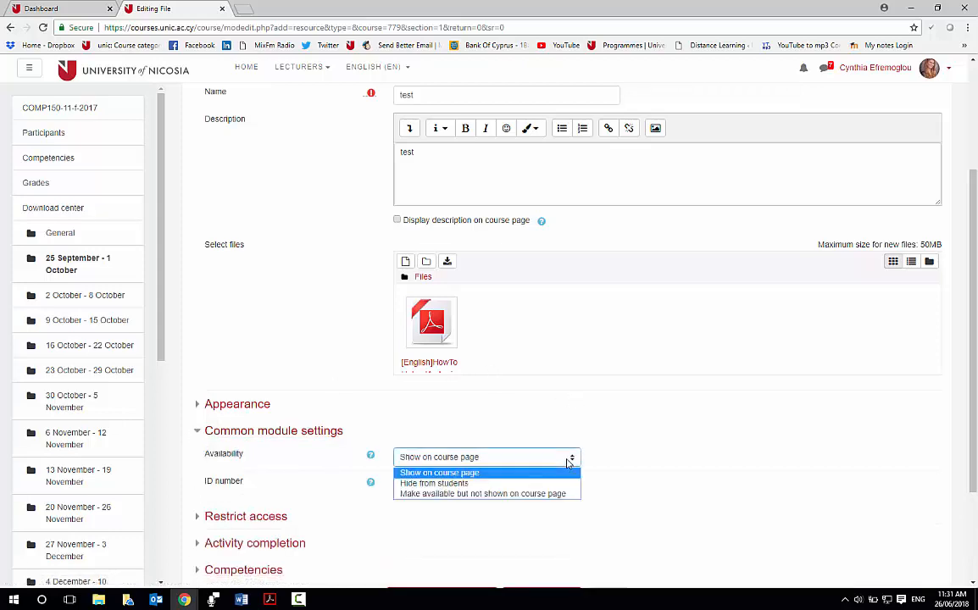
left_click(568, 459)
scroll(610, 479, "down", 1)
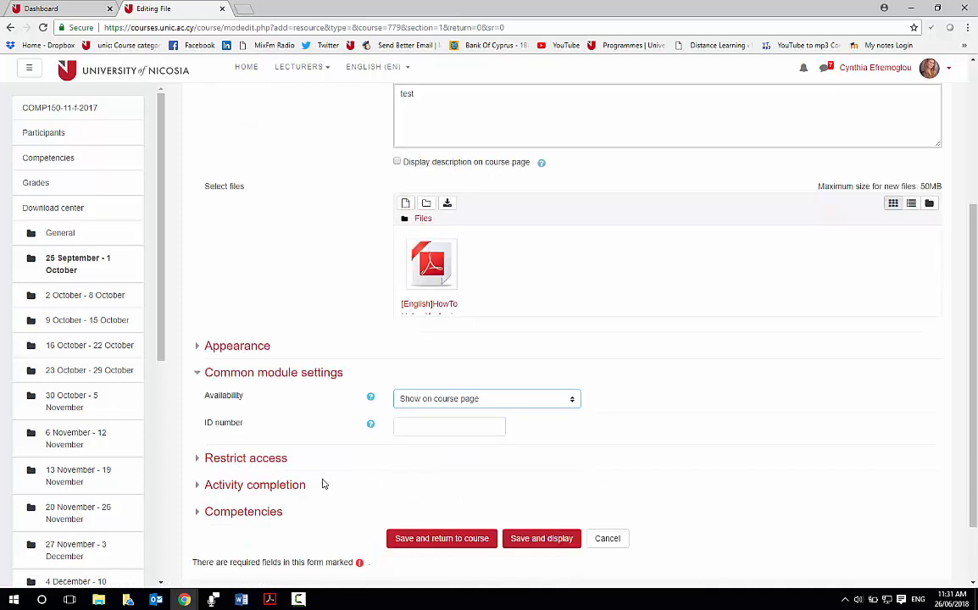
- Expand the access restrictions and review the available restriction types without adding one
left_click(197, 459)
scroll(504, 459, "down", 2)
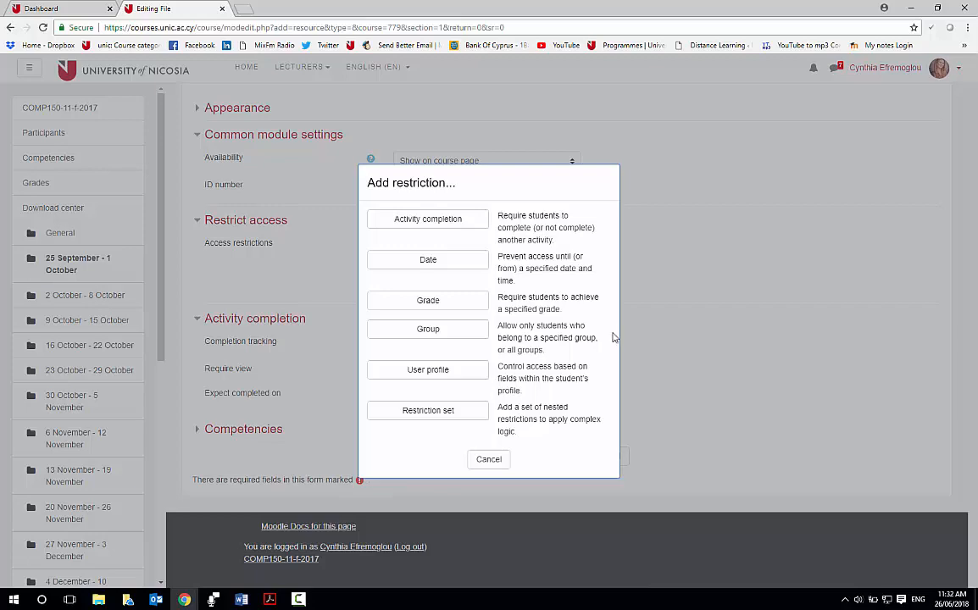
left_click(486, 459)
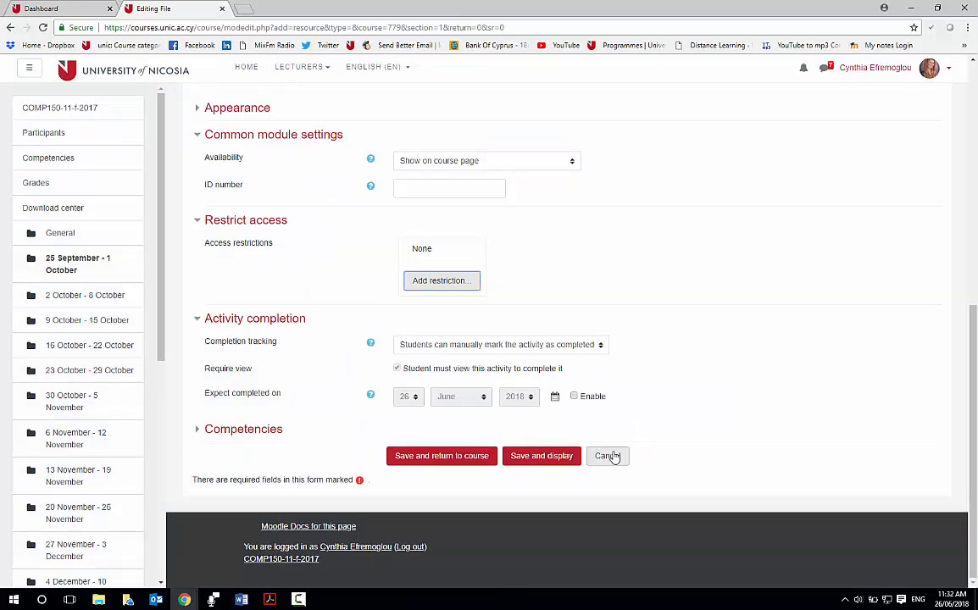
- Review the completion tracking options and enable the expected completion date of 26 June 2018
left_click(601, 346)
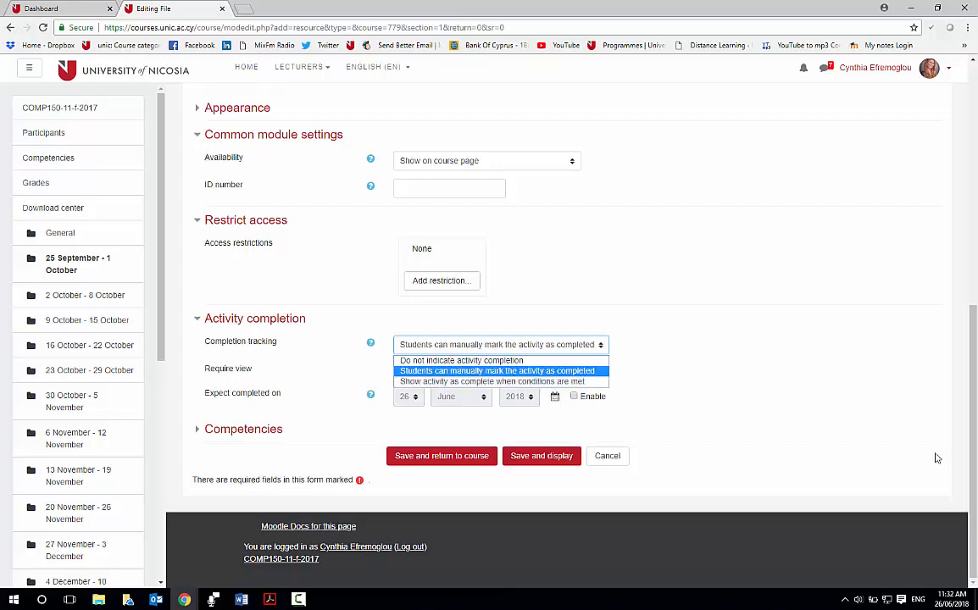
left_click(754, 439)
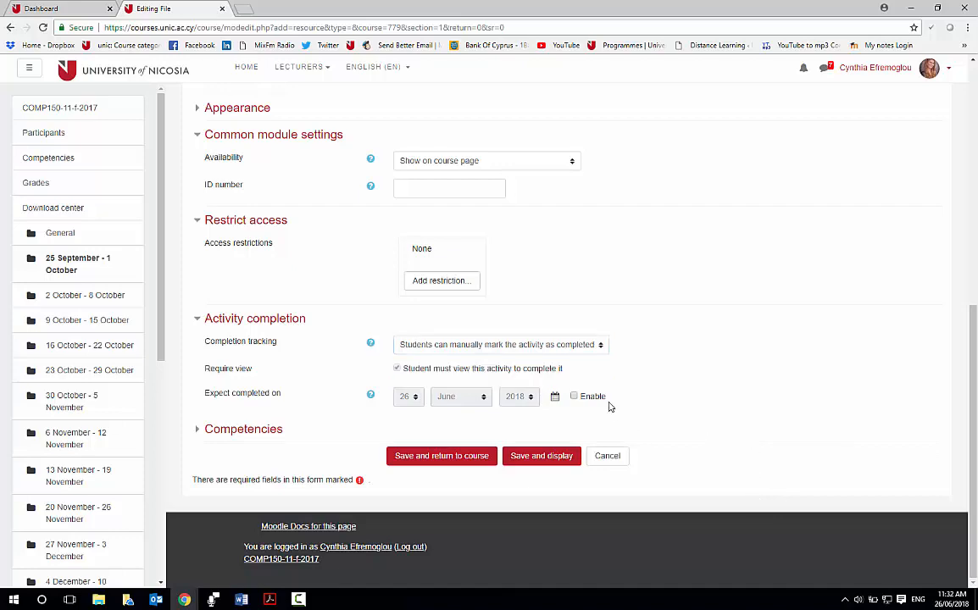
left_click(575, 397)
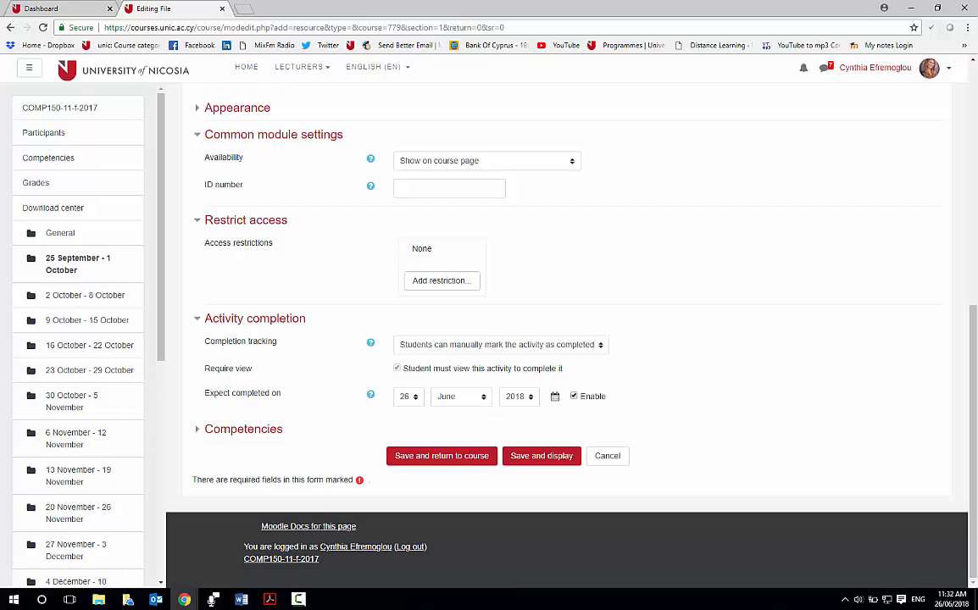
key("alt+Tab")
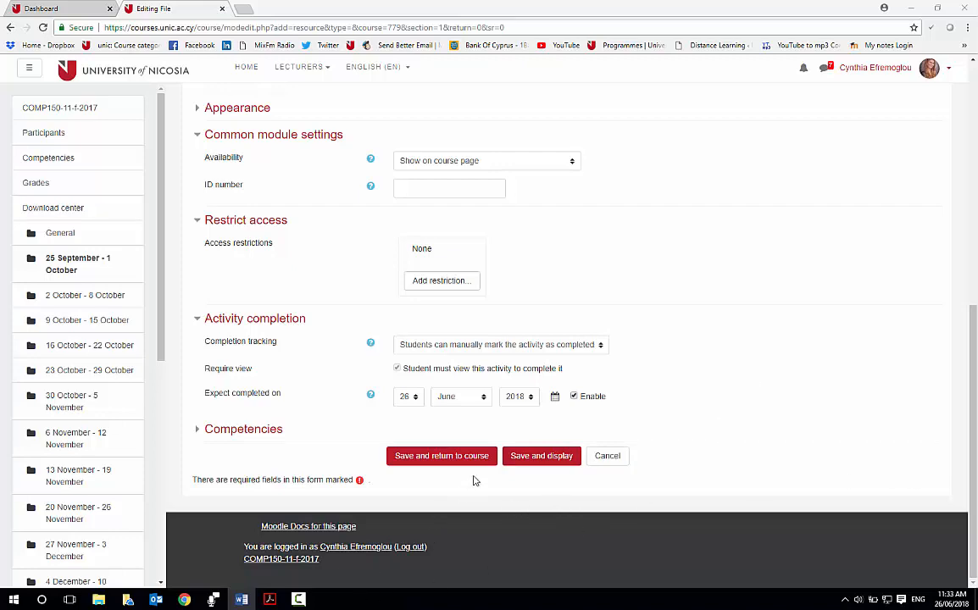
left_click(601, 345)
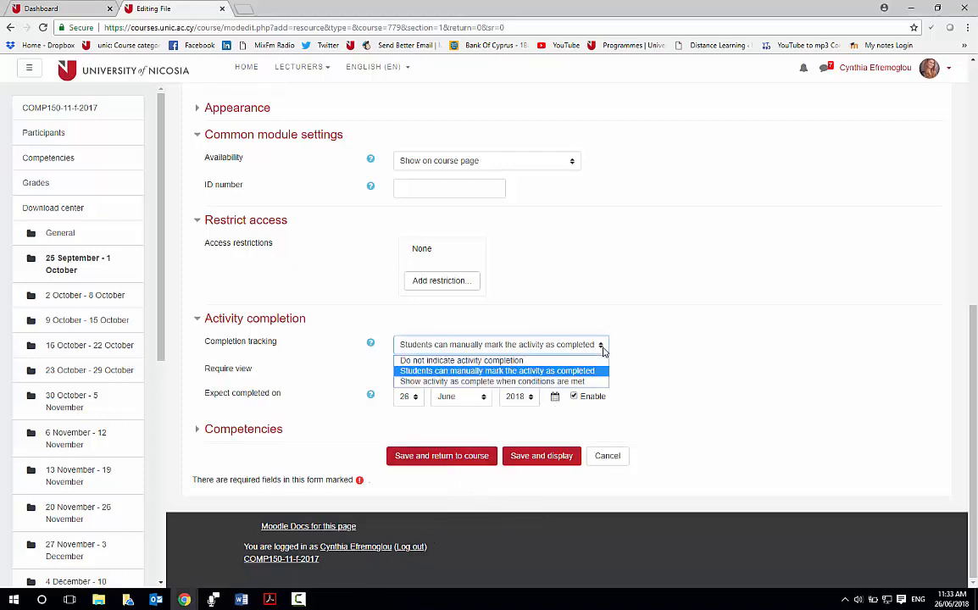
left_click(693, 447)
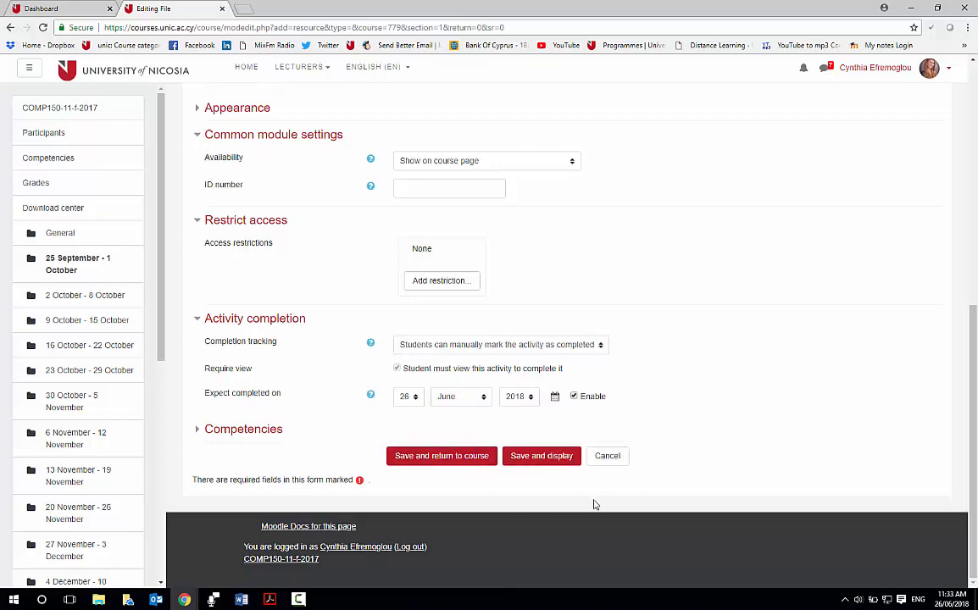
- Switch to File Explorer and try to add How to add a url.m4a from the Sound recordings folder to the resource's files
scroll(593, 500, "up", 4)
mouse_move(98, 599)
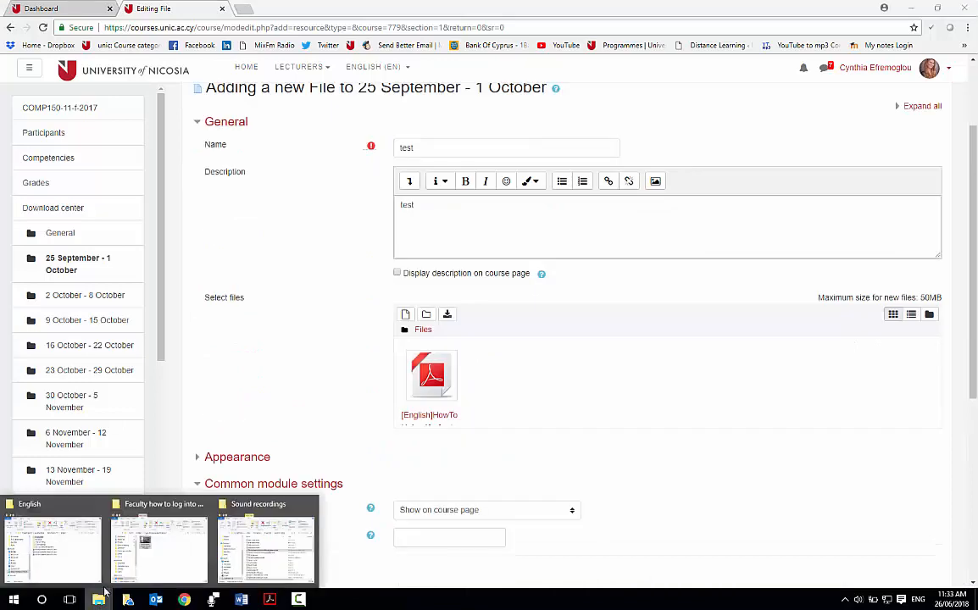
left_click(242, 555)
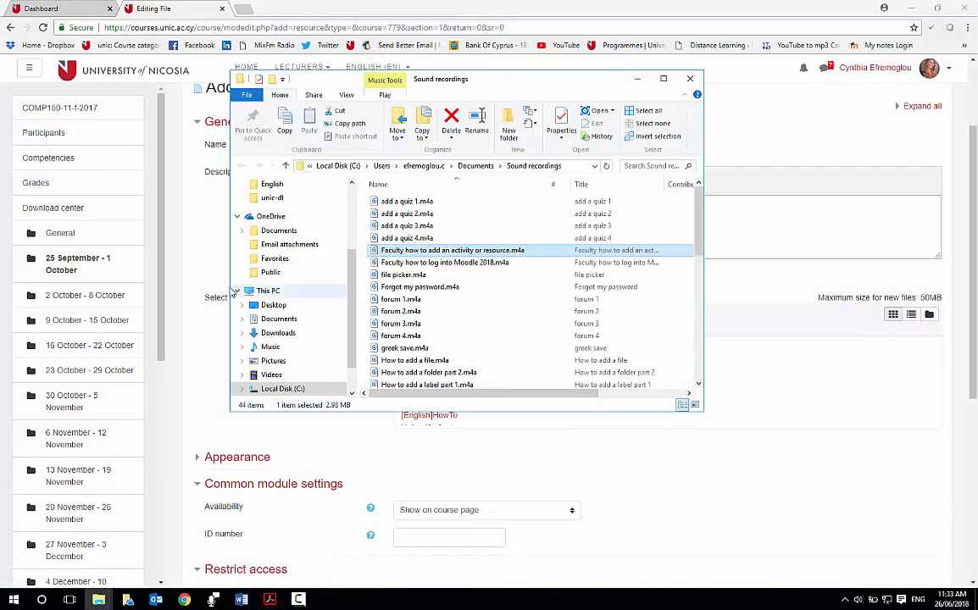
left_click_drag(464, 89, 270, 79)
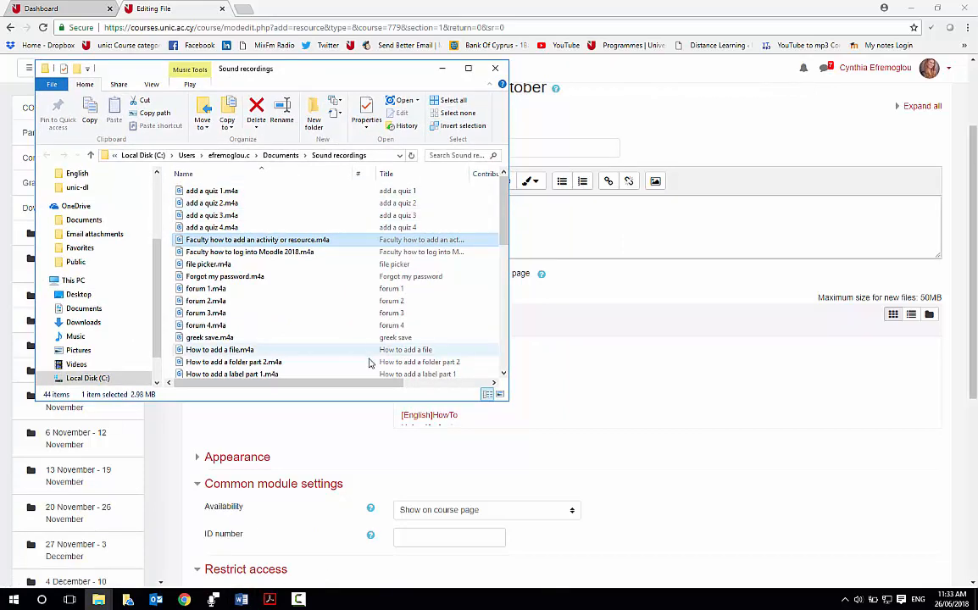
left_click_drag(247, 335, 459, 323)
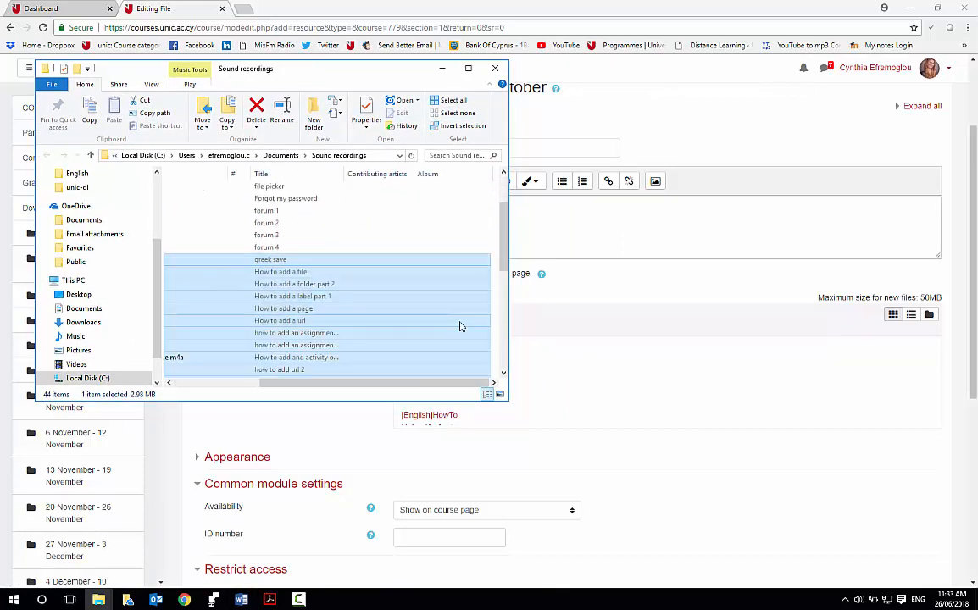
left_click(254, 296)
scroll(251, 346, "up", 1)
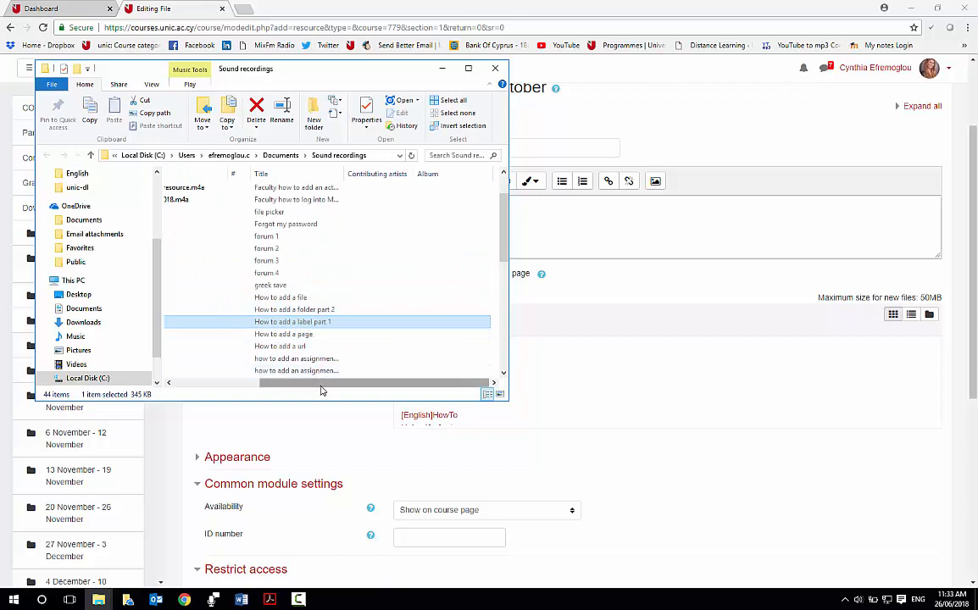
scroll(251, 347, "left", 3)
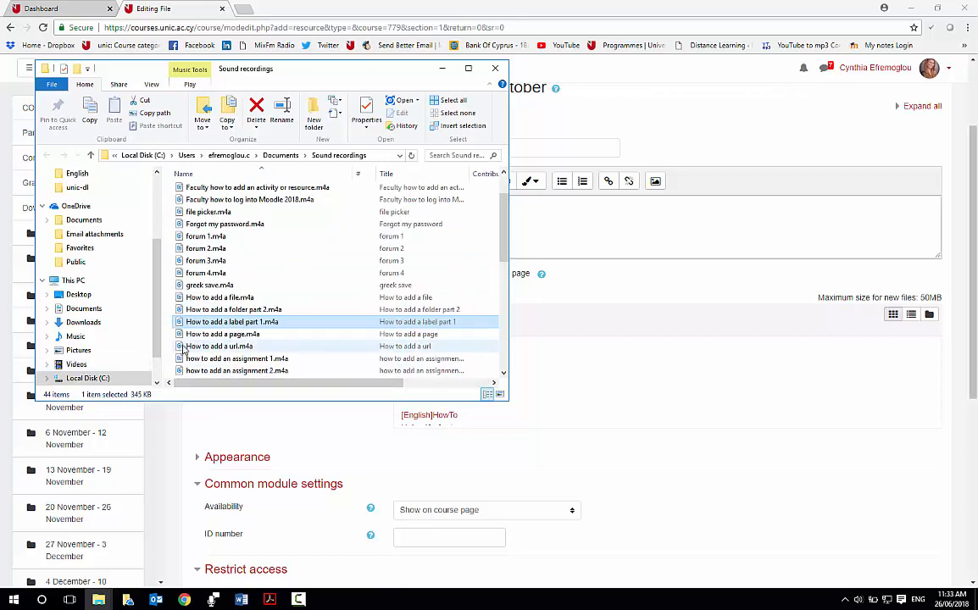
left_click_drag(181, 346, 591, 395)
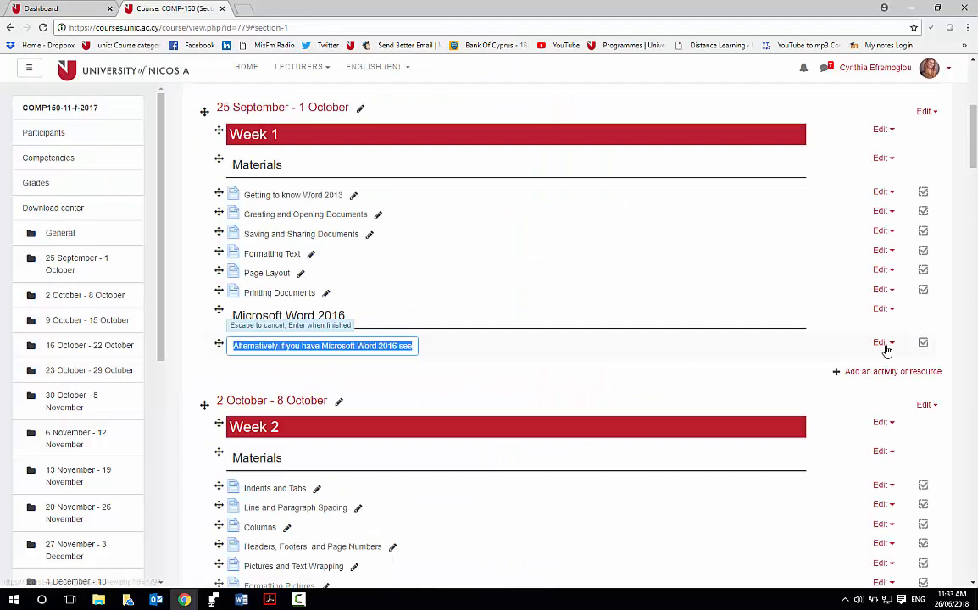
- Show the editing actions for the Microsoft Word 2016 videos link and reposition the link under the Microsoft Word 2016 heading
left_click(884, 344)
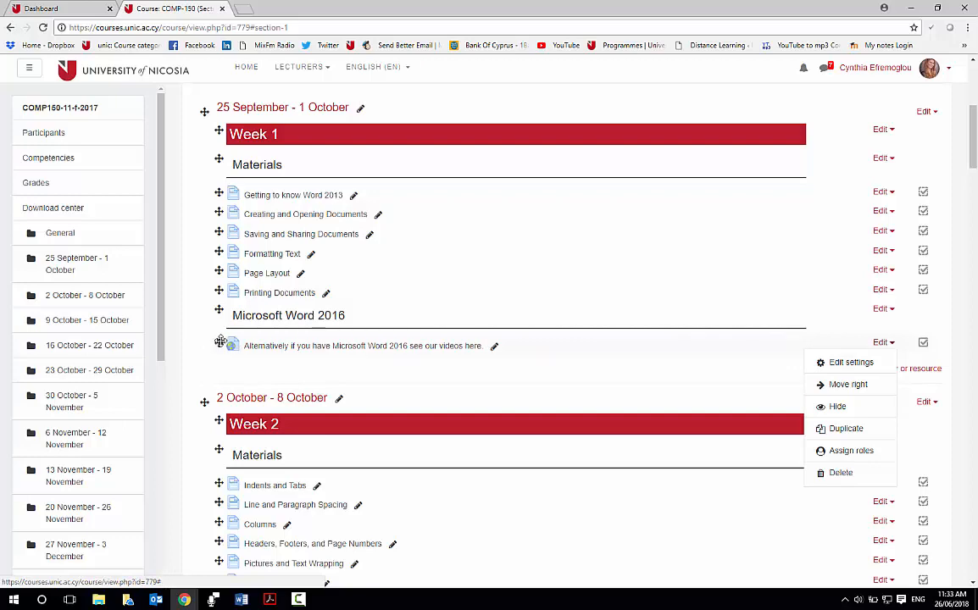
left_click_drag(219, 315, 226, 349)
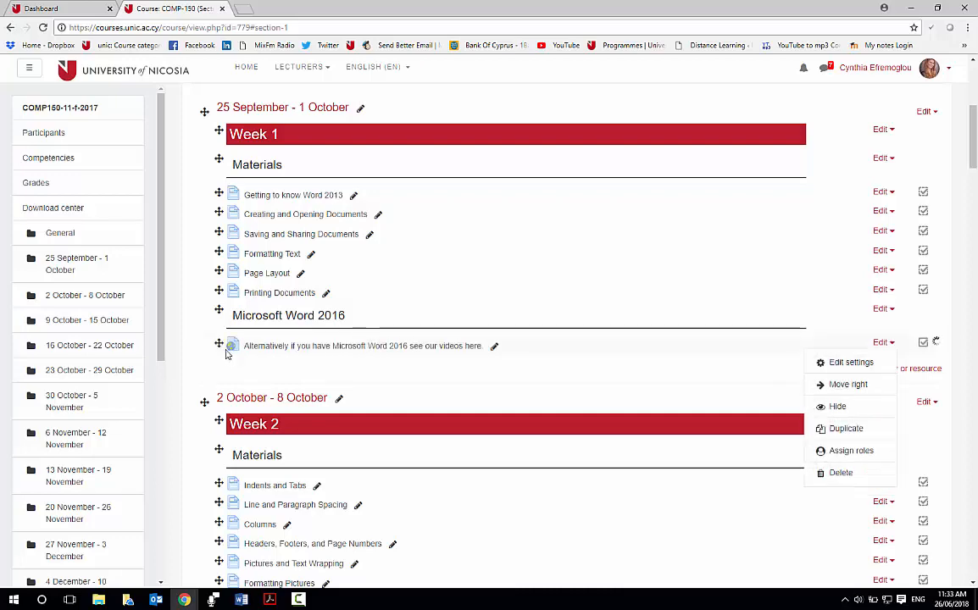